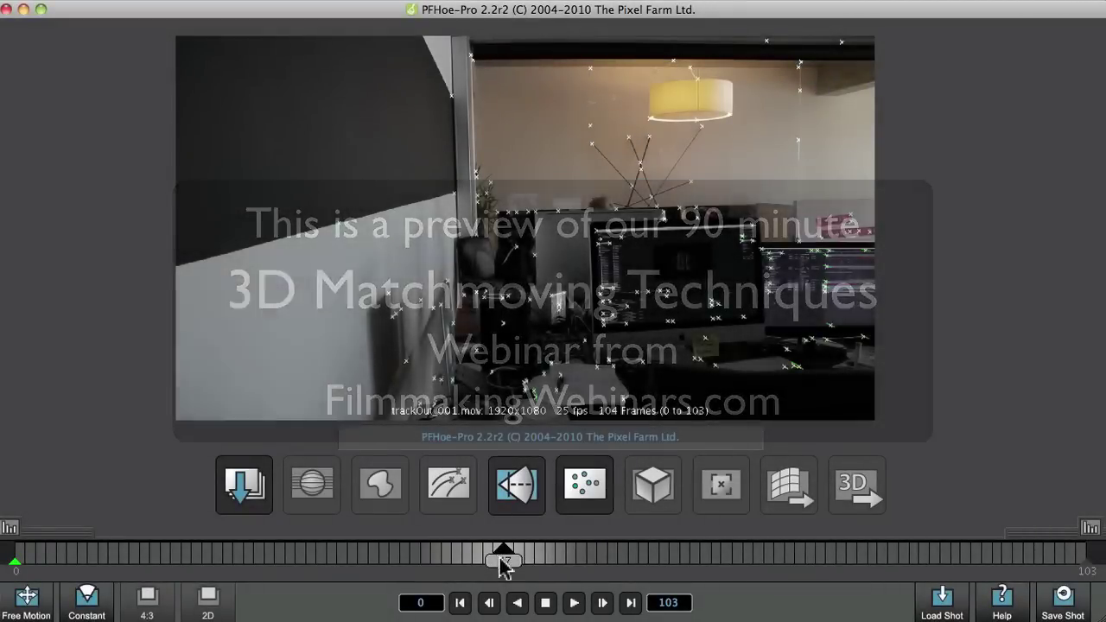
Solve the camera motion of trackOut_001.mov from its tracked features
left_click_drag(503, 563, 529, 522)
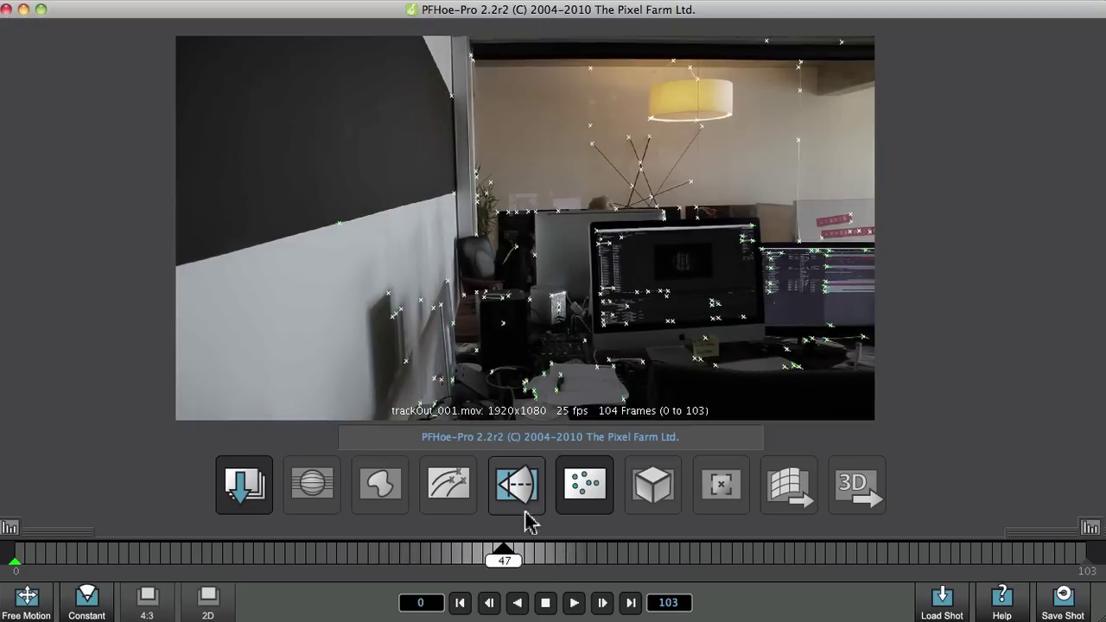
left_click(521, 506)
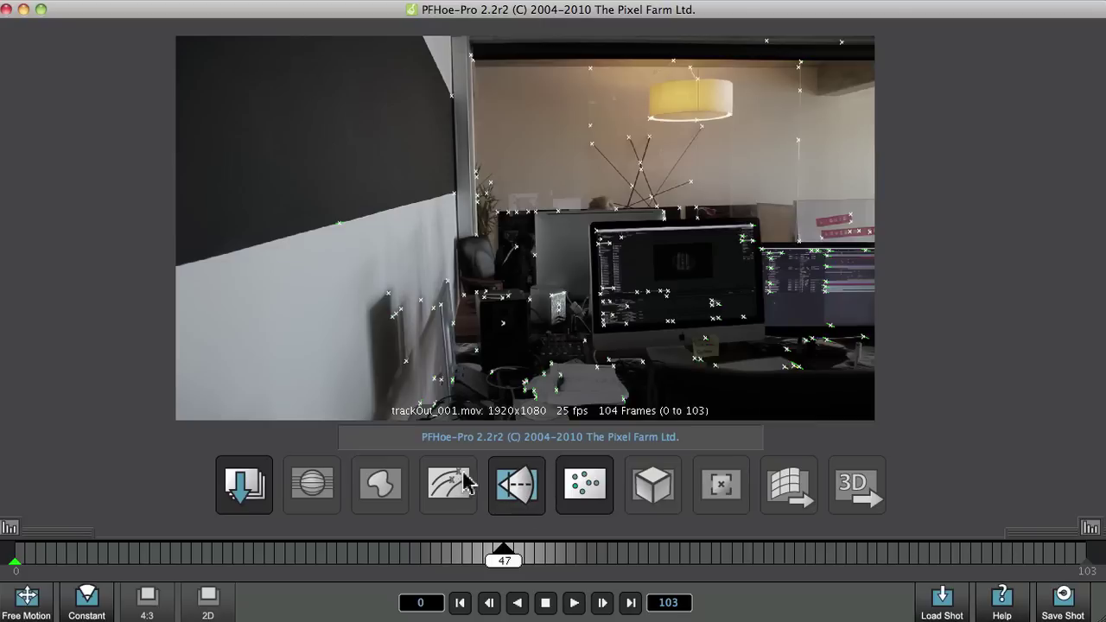
left_click(582, 511)
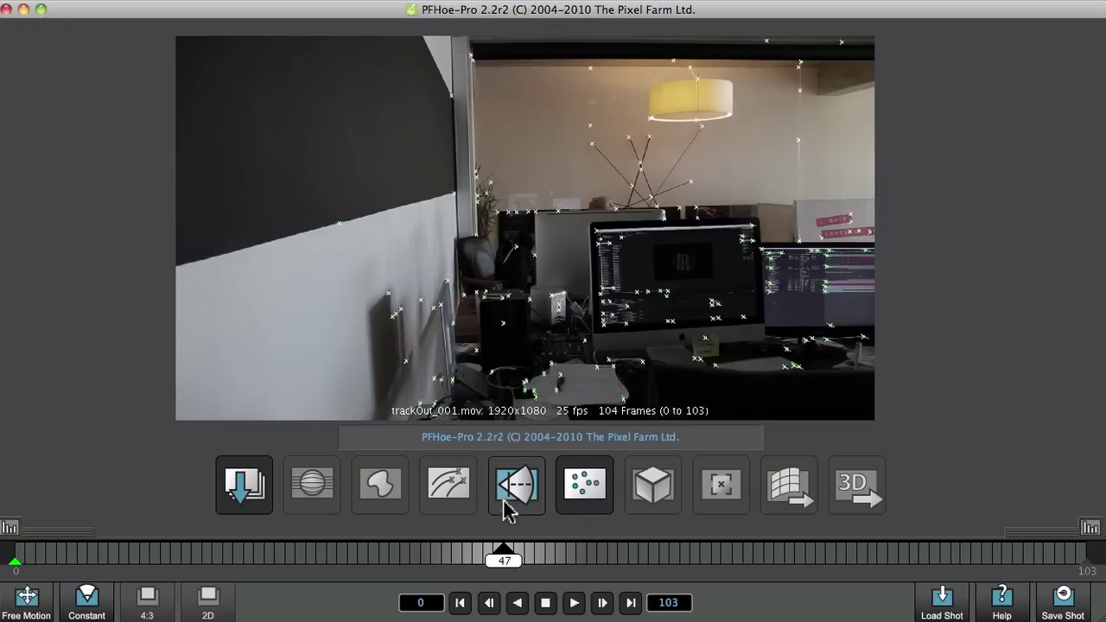
left_click(597, 505)
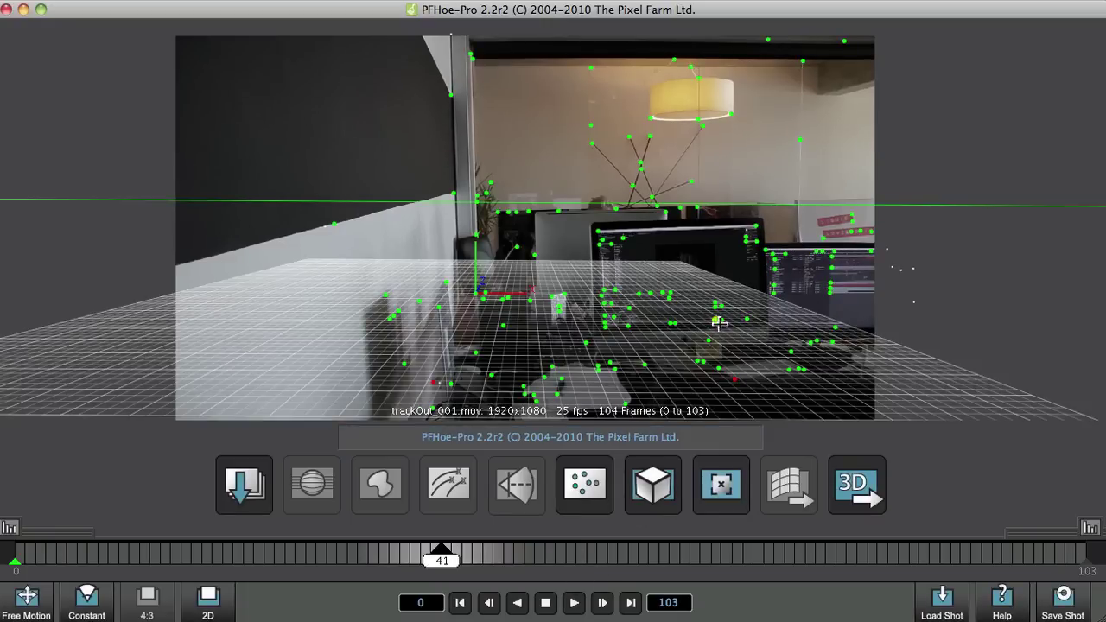
Scrub the solved shot to frame 76 and back to frame 51 to check the solved points and ground grid against the footage
left_click_drag(441, 562, 804, 562)
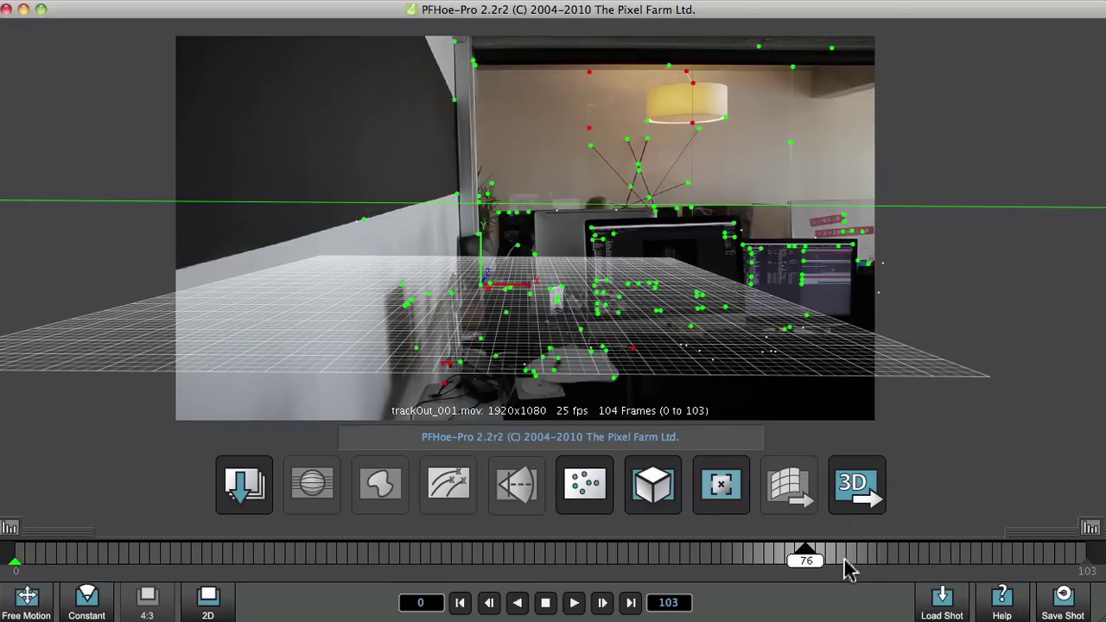
left_click_drag(817, 566, 531, 563)
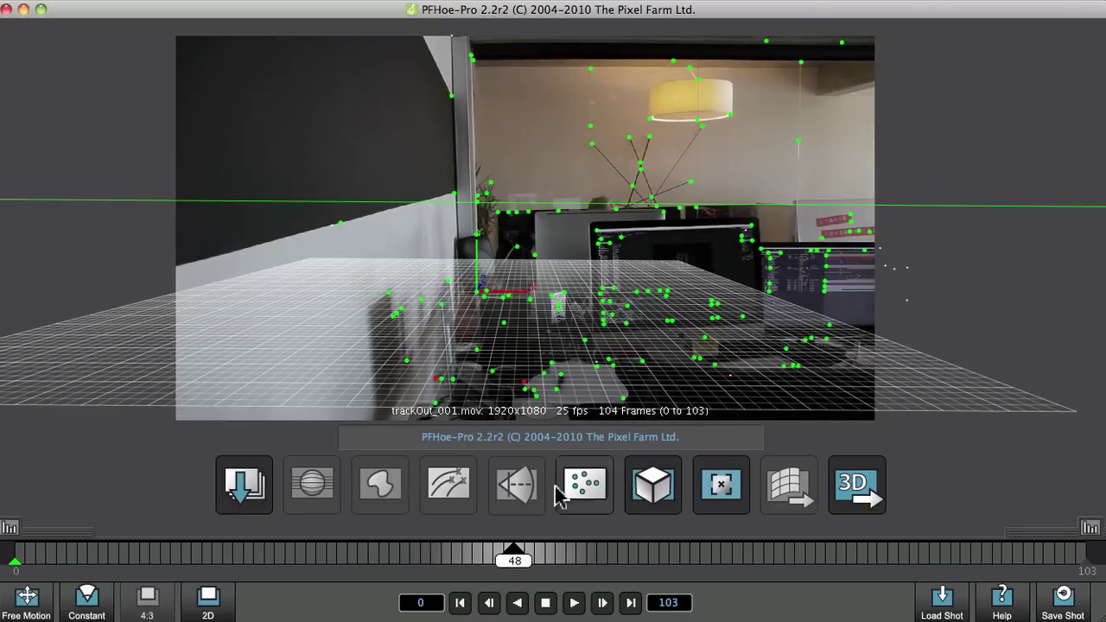
left_click_drag(513, 559, 545, 562)
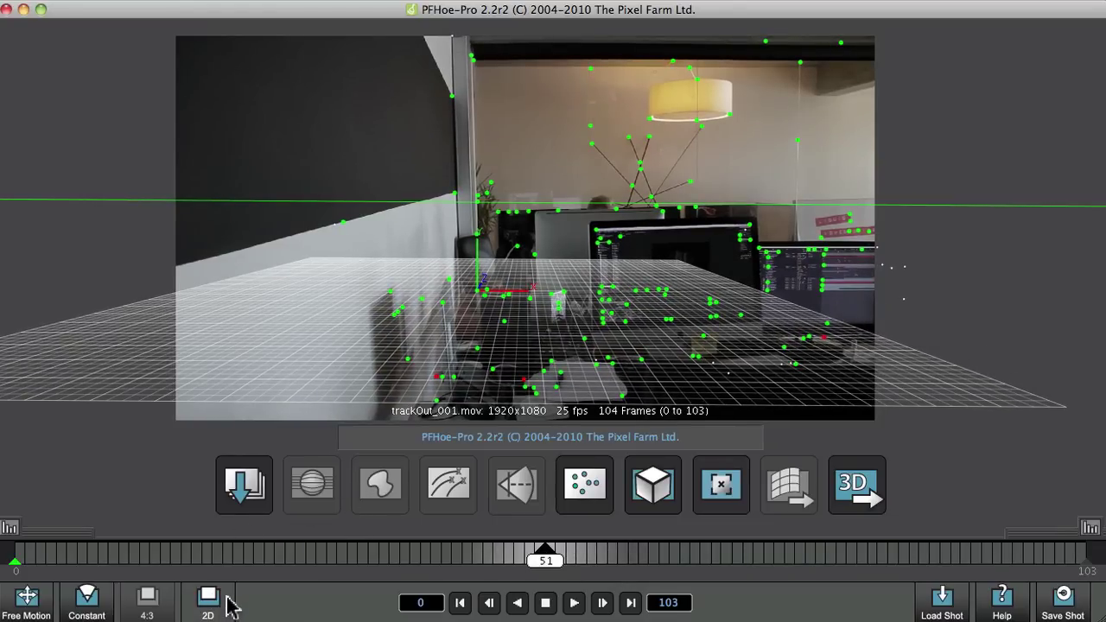
Switch the display to 3D and examine the solved point cloud around the camera and ground grid
left_click(208, 601)
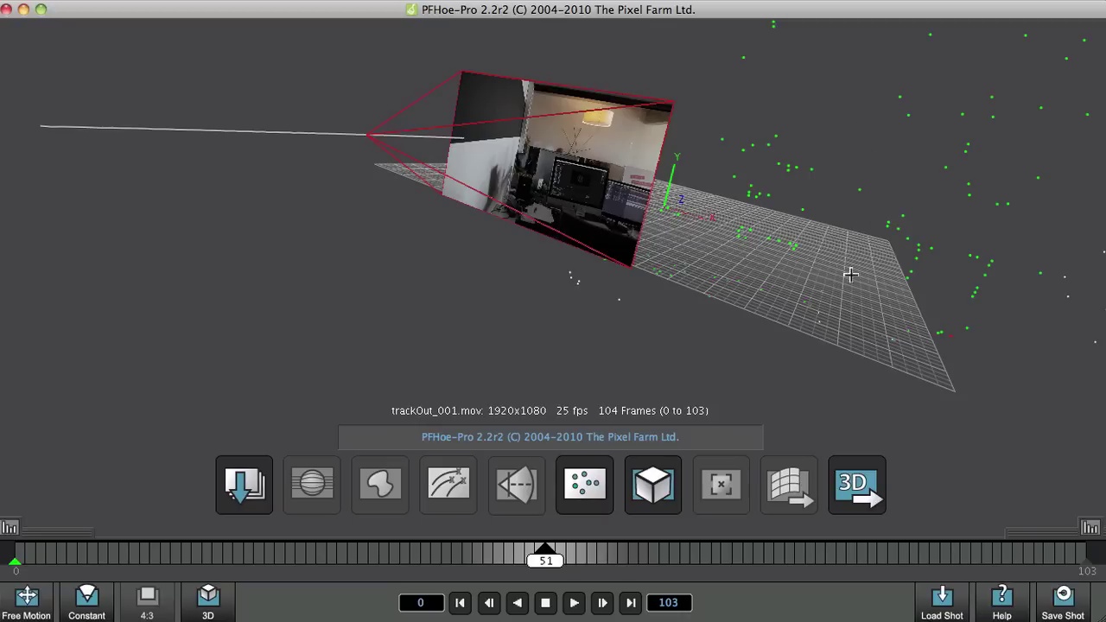
middle_click_drag(850, 275, 651, 211)
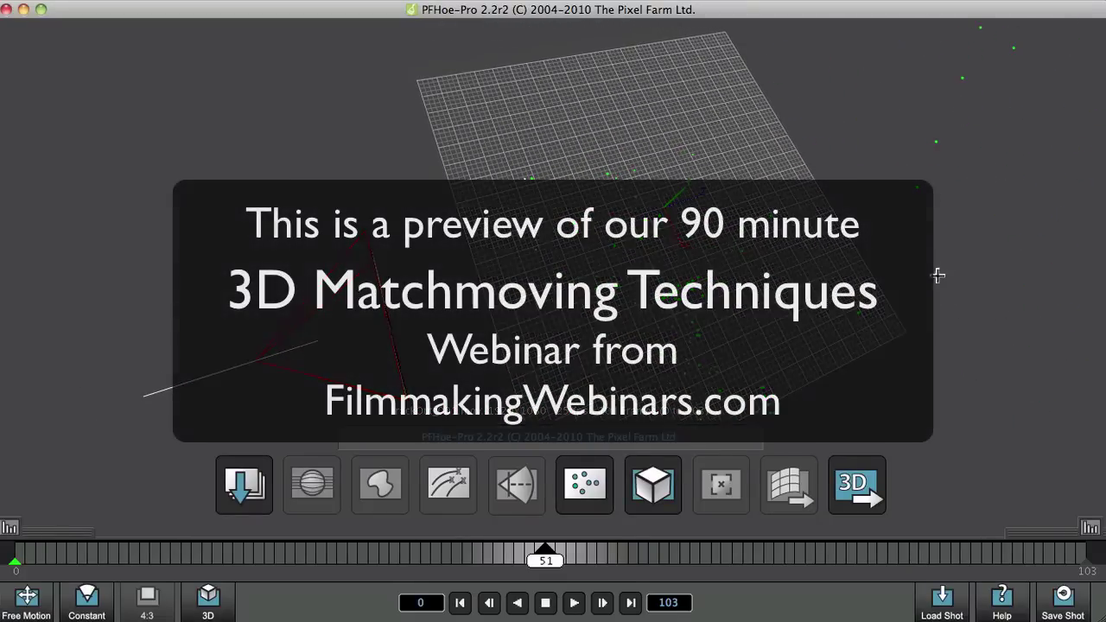
middle_click_drag(955, 311, 898, 320)
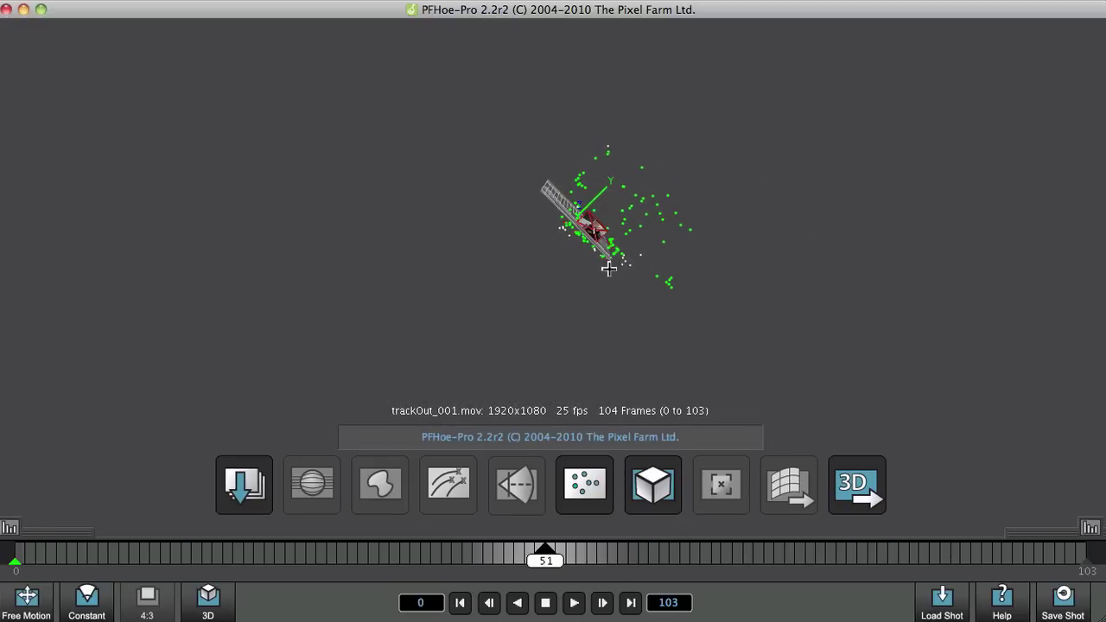
left_click_drag(604, 327, 589, 220)
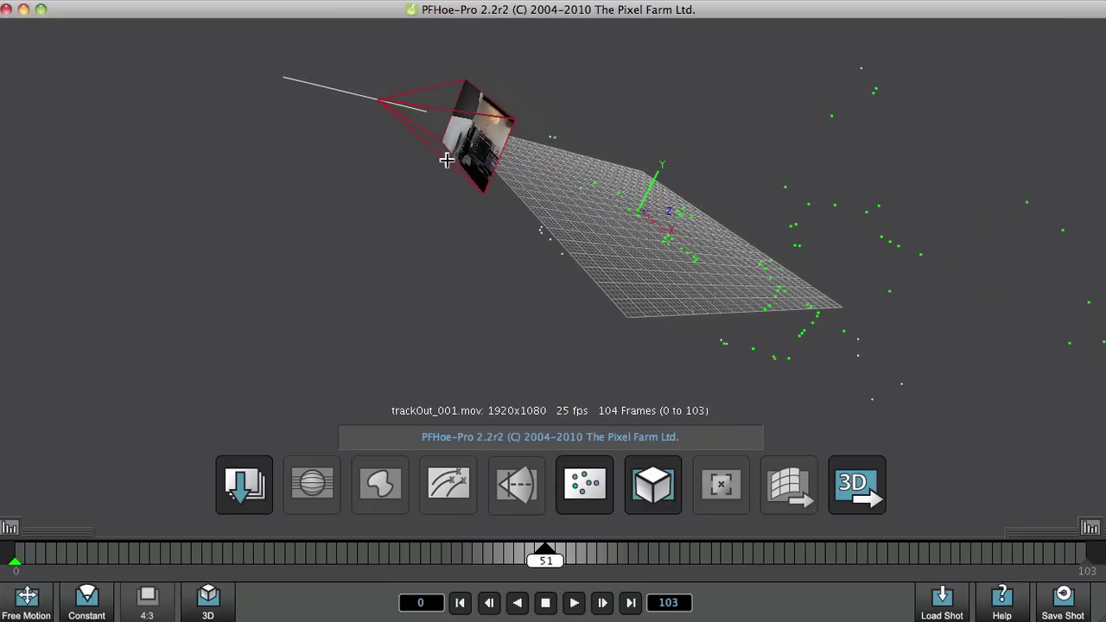
Inspect the solved camera path up close and move to frame 73 to follow the camera along it
left_click_drag(446, 160, 567, 262)
left_click_drag(462, 163, 709, 237)
left_click_drag(343, 213, 555, 226)
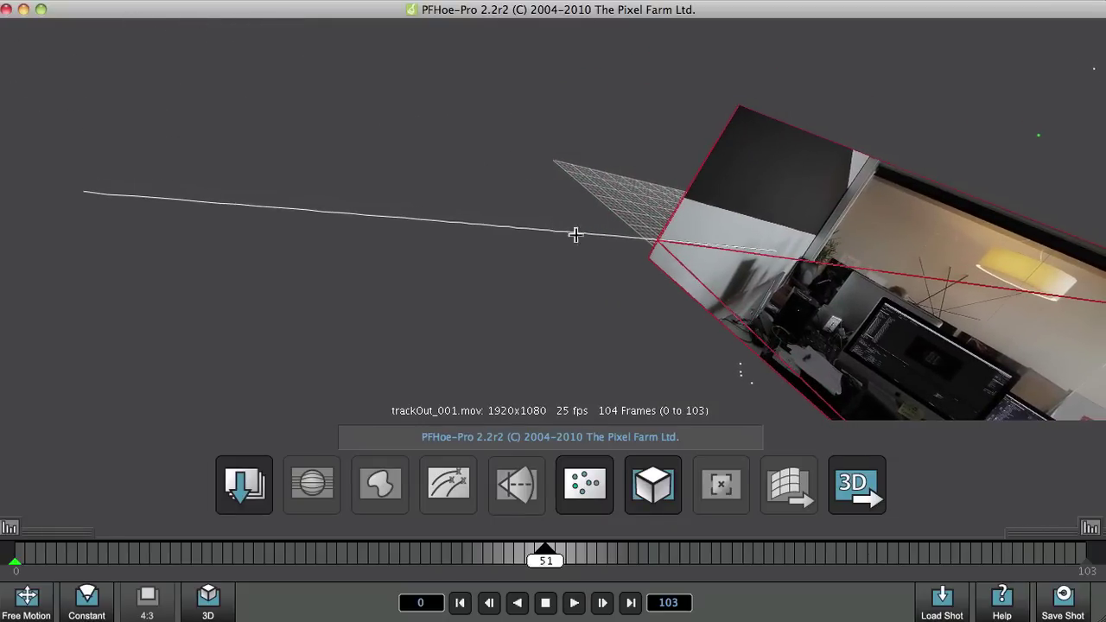
left_click_drag(547, 561, 774, 562)
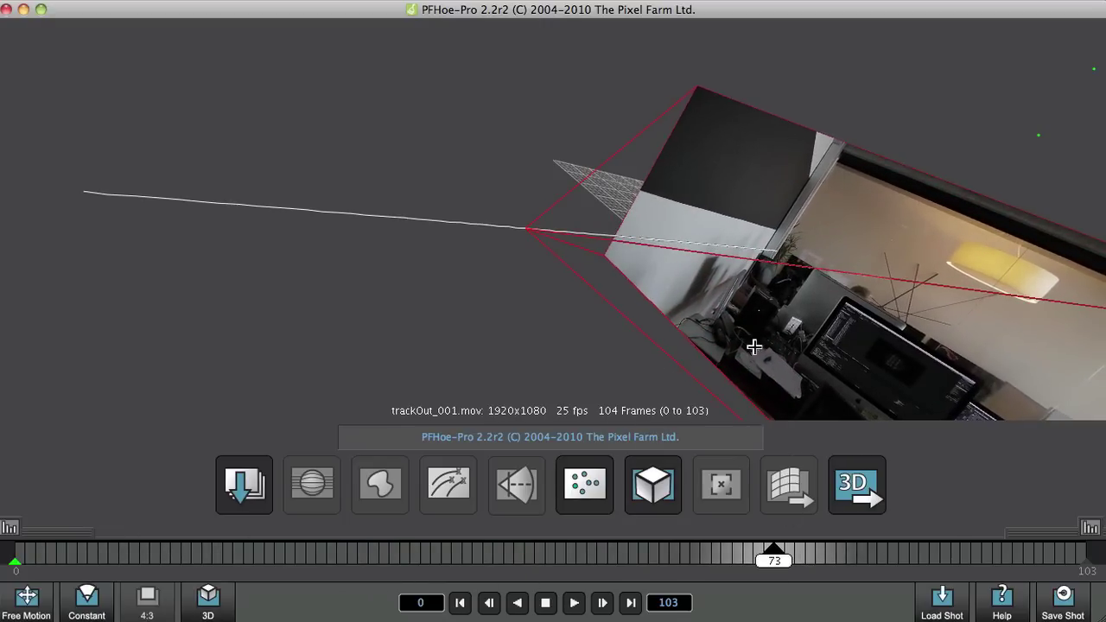
Clear the camera solution
left_click_drag(788, 351, 661, 446)
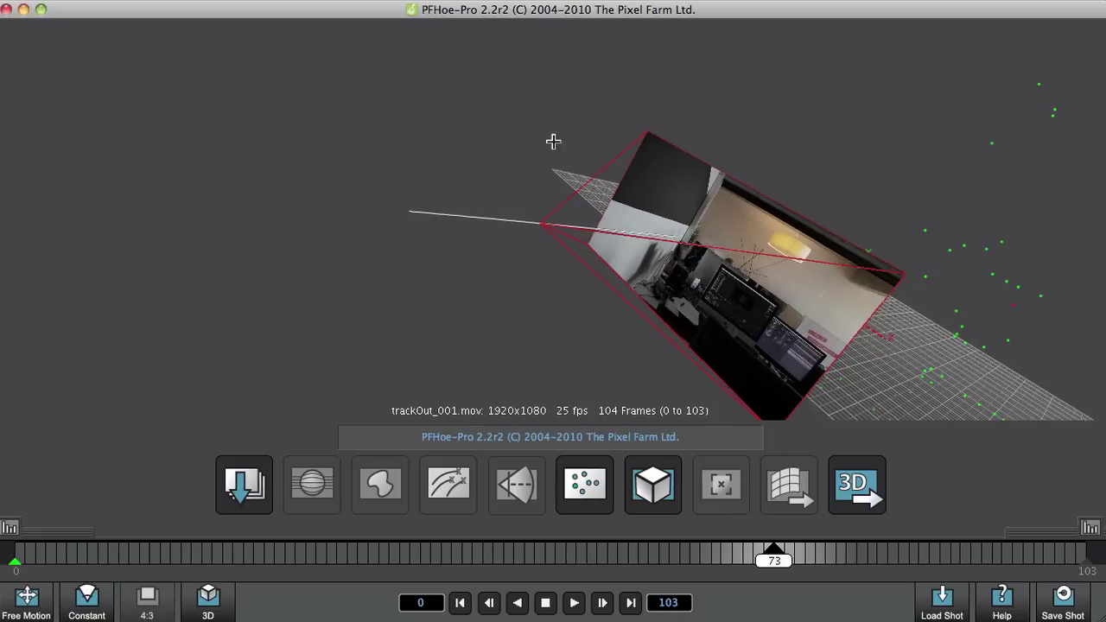
right_click(550, 220)
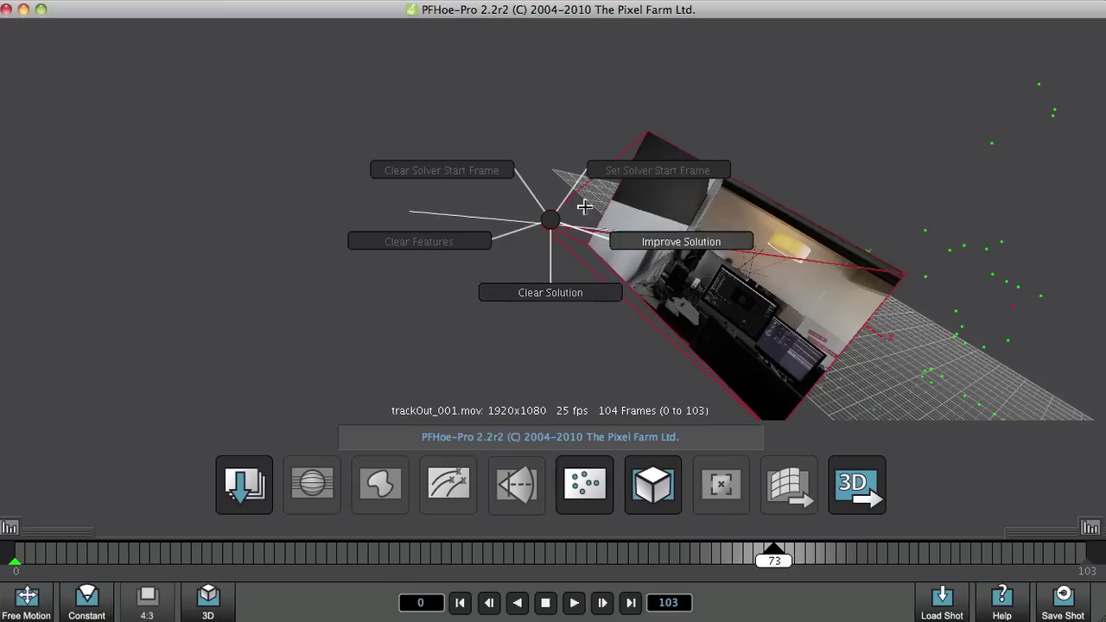
left_click(597, 295)
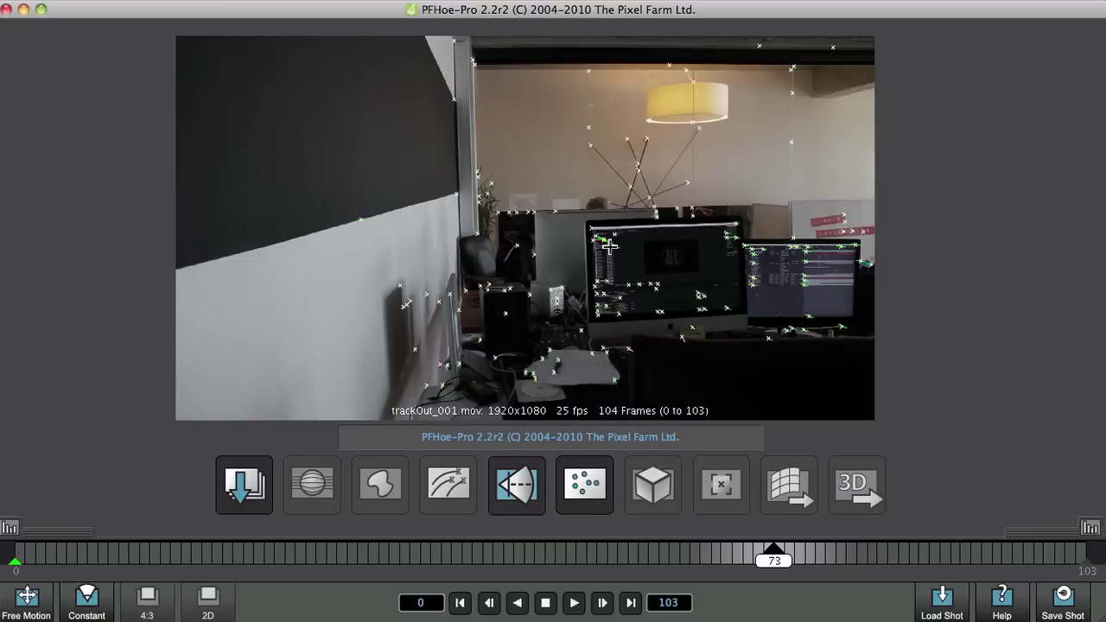
Inspect the individual feature tracks around the papers, cables and disc on the desk, starting at frame 93
left_click_drag(772, 559, 981, 575)
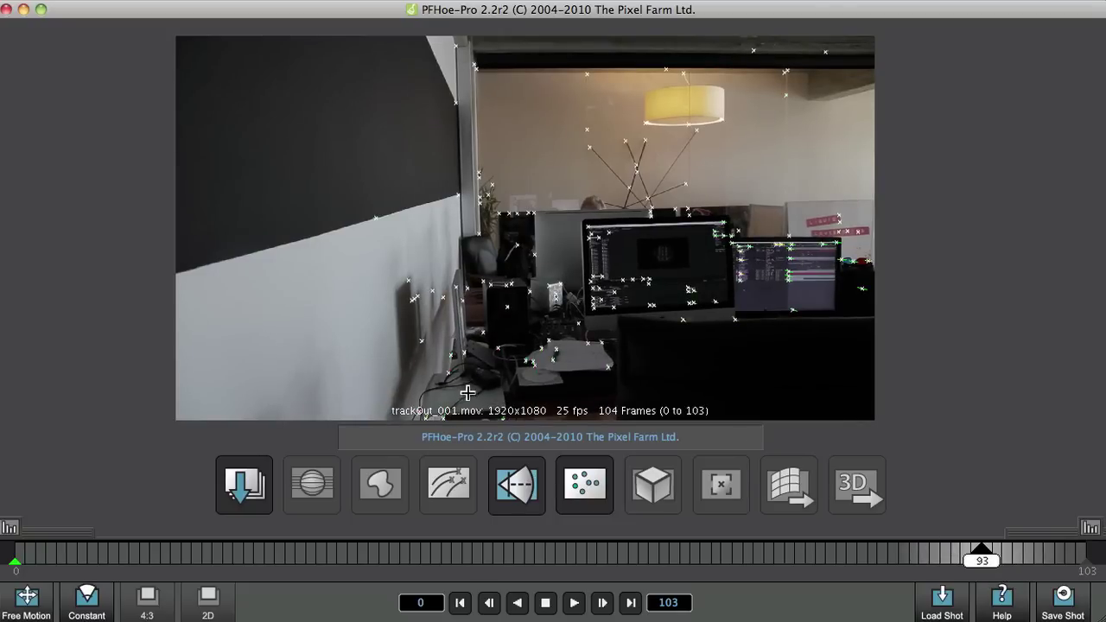
scroll(467, 392, "down", 2)
scroll(462, 389, "up", 8)
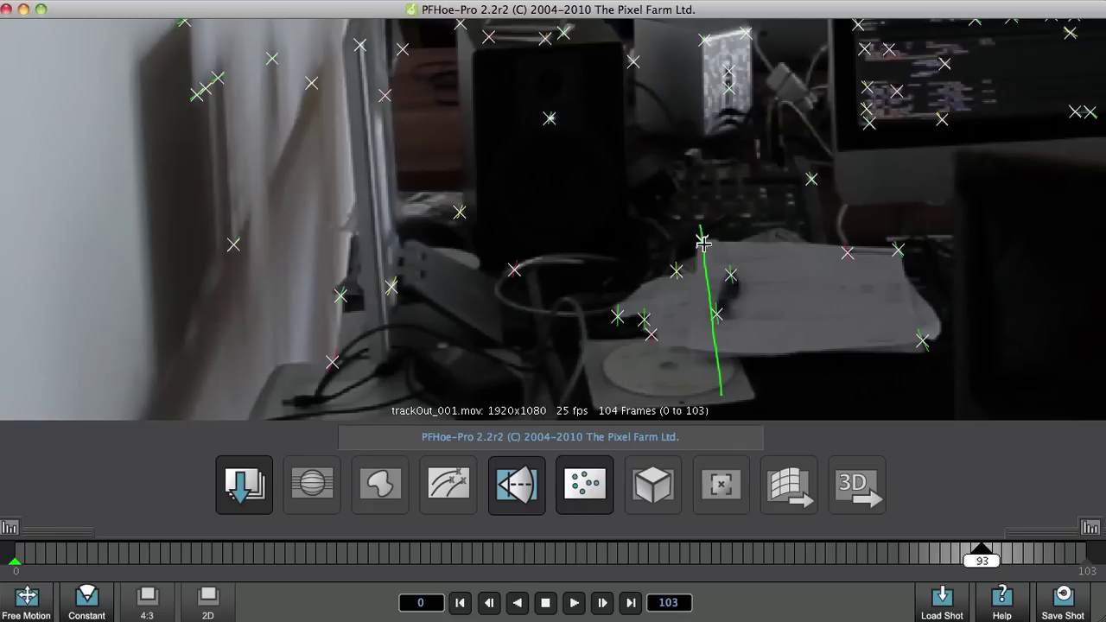
mouse_move(702, 243)
left_mouse_down()
mouse_move(671, 264)
mouse_move(731, 277)
mouse_move(717, 308)
mouse_move(703, 240)
left_mouse_up()
mouse_move(700, 241)
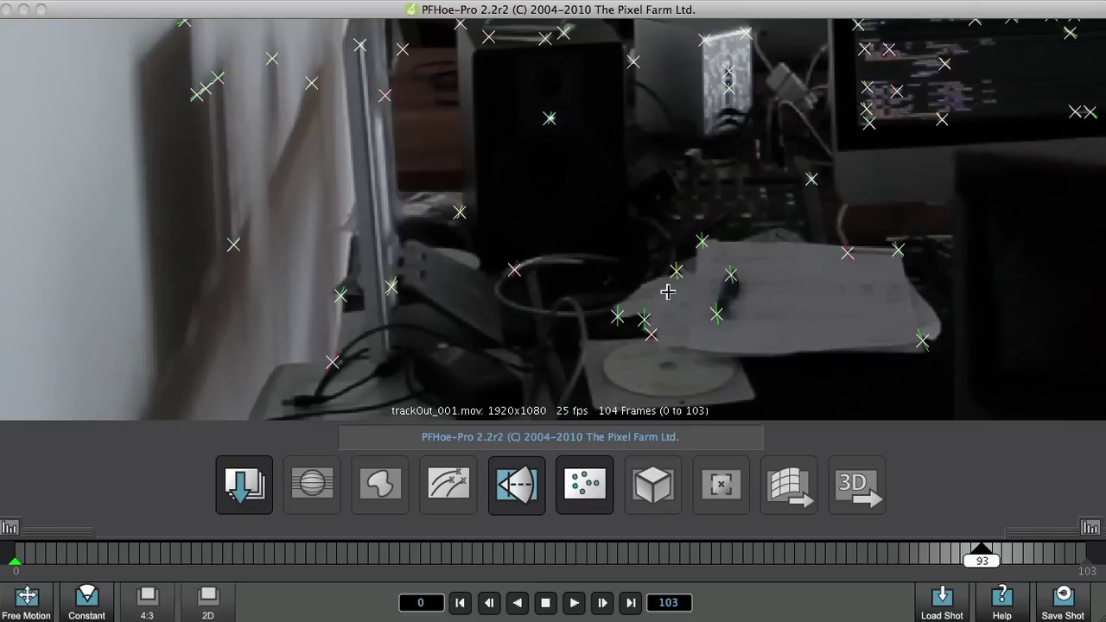
mouse_move(651, 333)
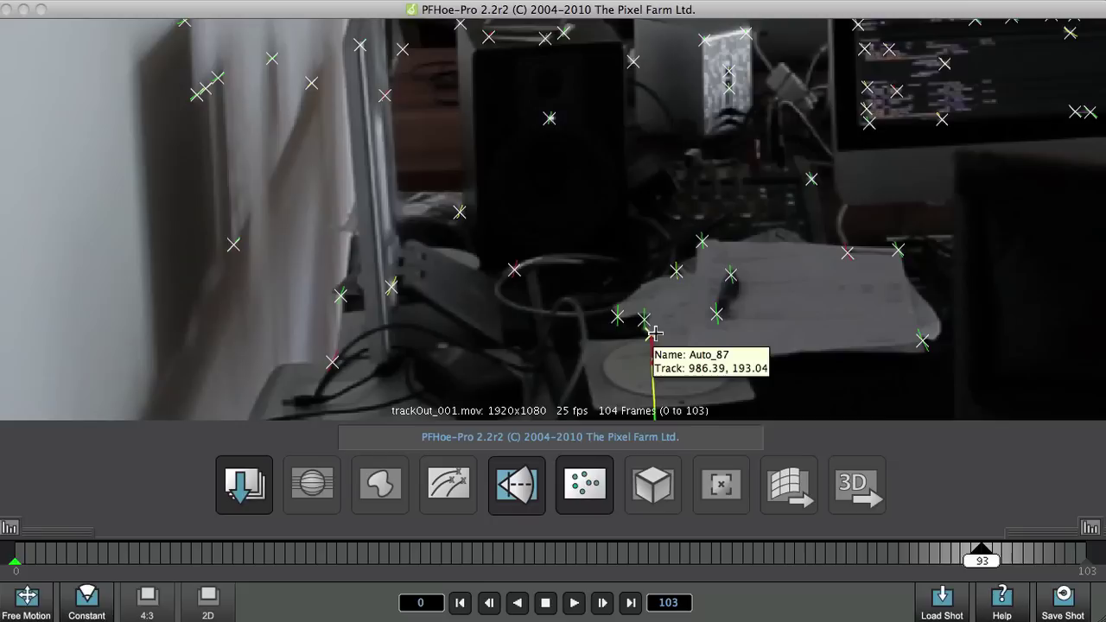
mouse_move(848, 259)
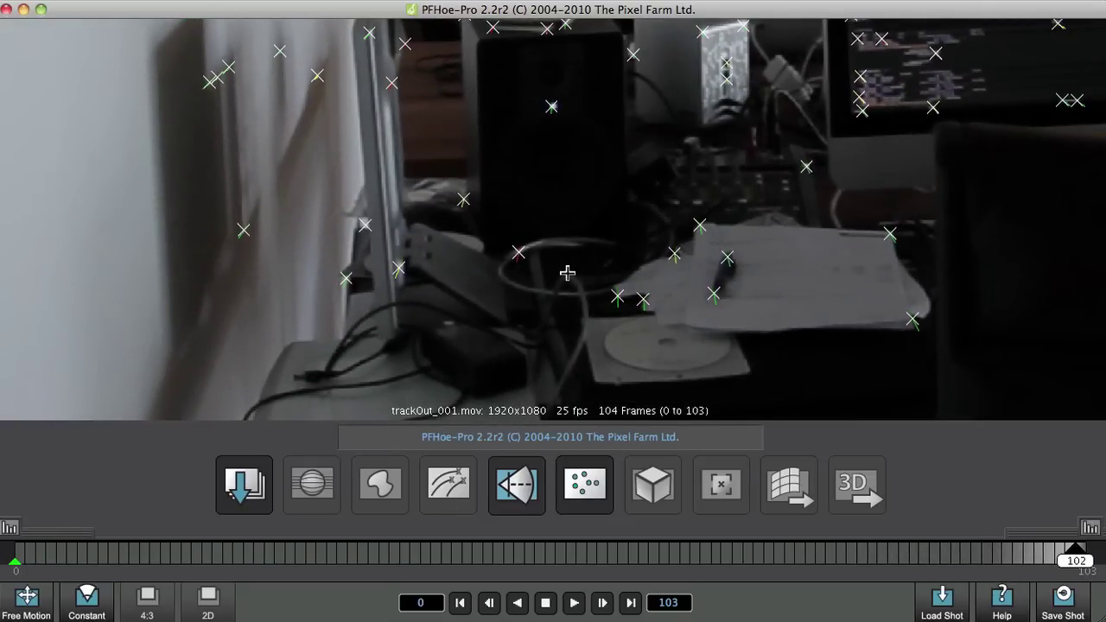
middle_click_drag(567, 273, 582, 216)
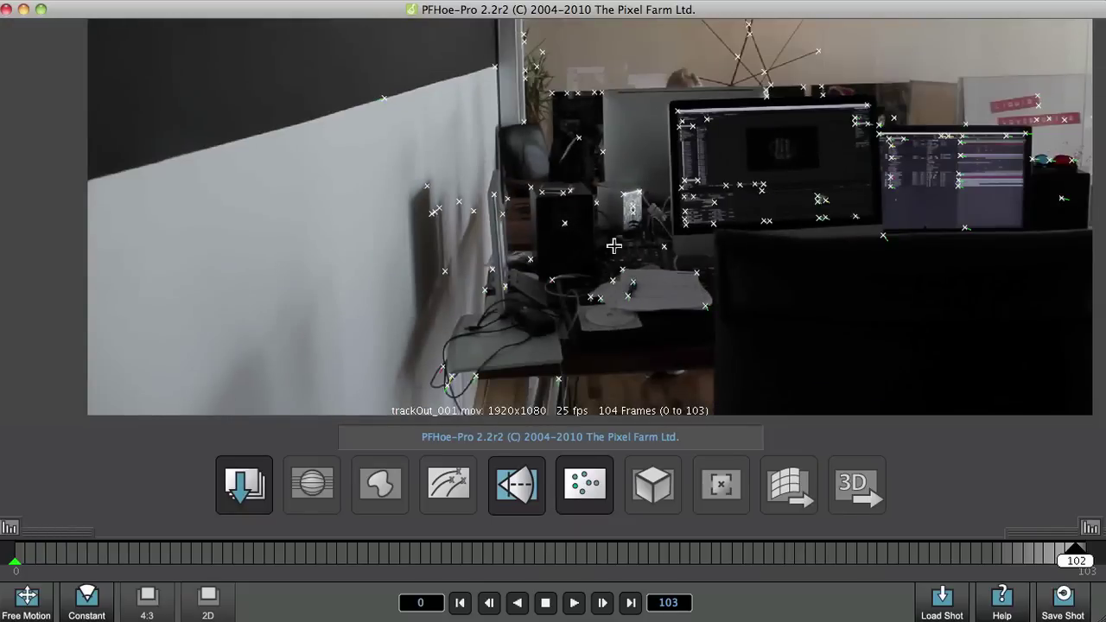
Scrub the shot back to frames 58 and 48 and up to frame 69 to review the feature tracks across the room
left_click_drag(1076, 555, 618, 546)
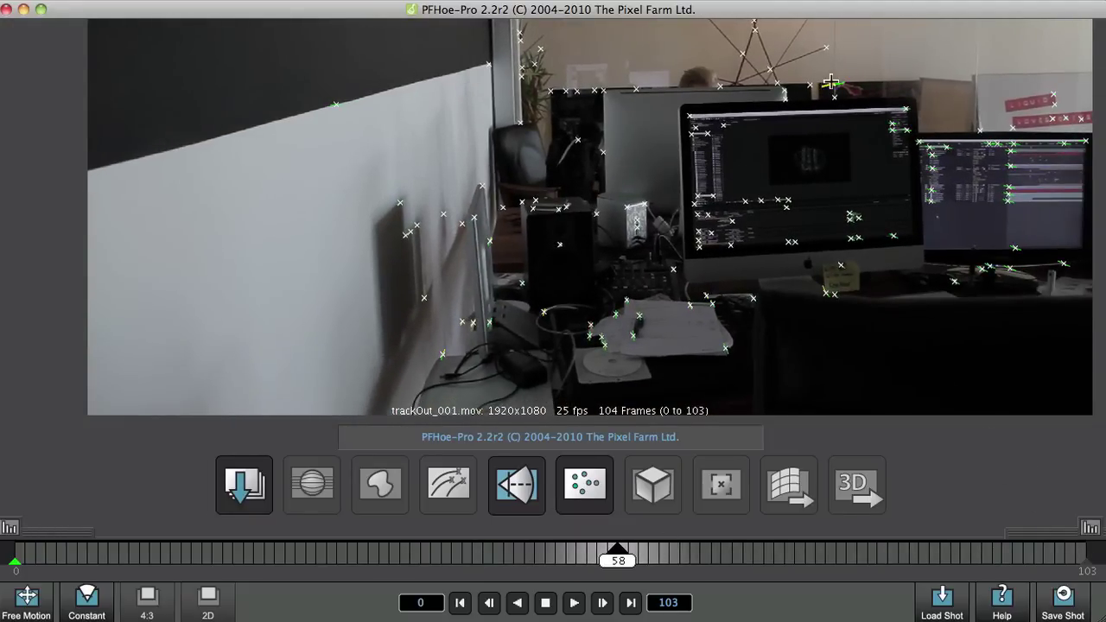
mouse_move(632, 562)
left_mouse_down()
mouse_move(994, 555)
mouse_move(807, 543)
mouse_move(618, 553)
left_mouse_up()
left_click_drag(617, 558, 517, 508)
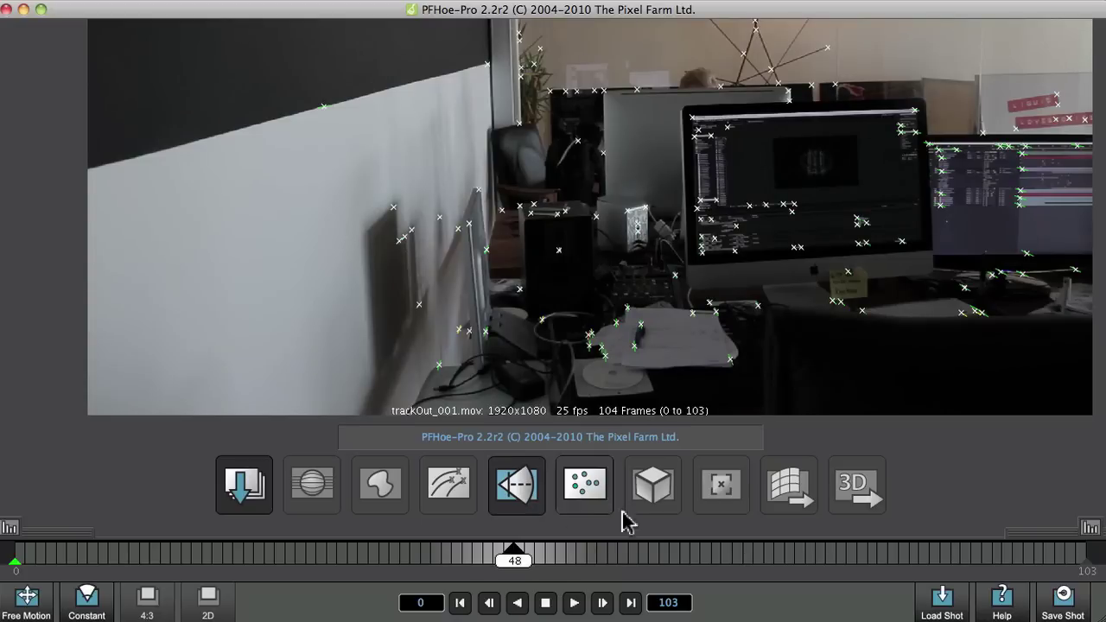
left_click(503, 553)
left_click_drag(397, 566, 733, 540)
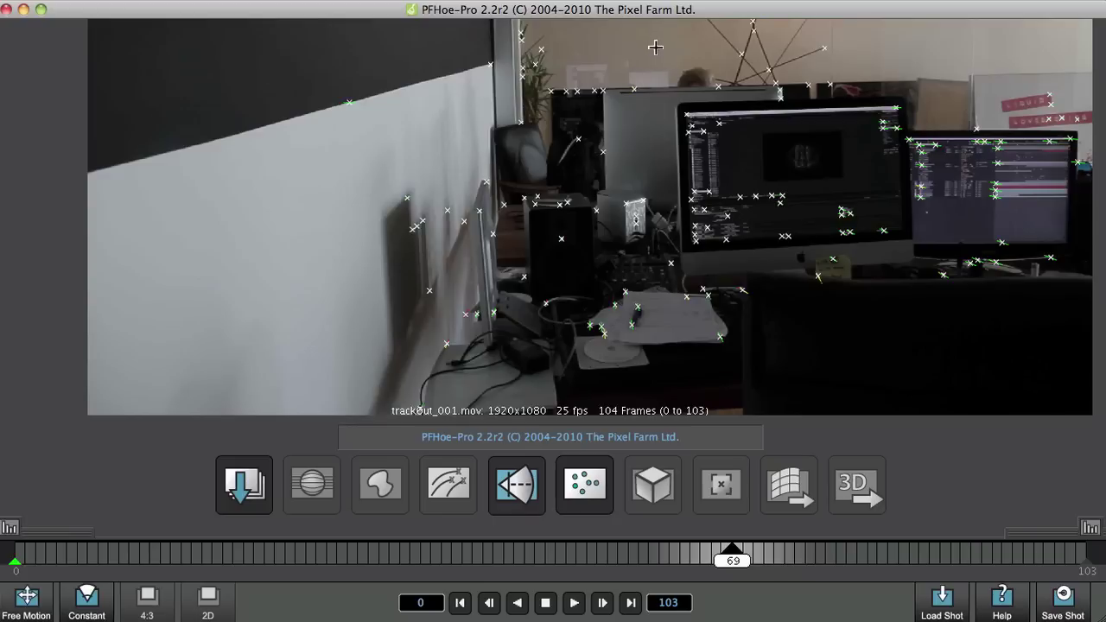
Examine the feature tracks on the bright box between speaker and monitor at frame 98, and return to frame 80 for the whole image
left_click_drag(589, 152, 609, 183)
left_click_drag(645, 57, 683, 51)
mouse_move(724, 560)
left_mouse_down()
mouse_move(1037, 554)
mouse_move(805, 555)
left_mouse_up()
mouse_move(883, 549)
left_mouse_down()
mouse_move(1075, 546)
mouse_move(400, 540)
mouse_move(163, 523)
mouse_move(1034, 526)
left_mouse_up()
scroll(616, 202, "up", 5)
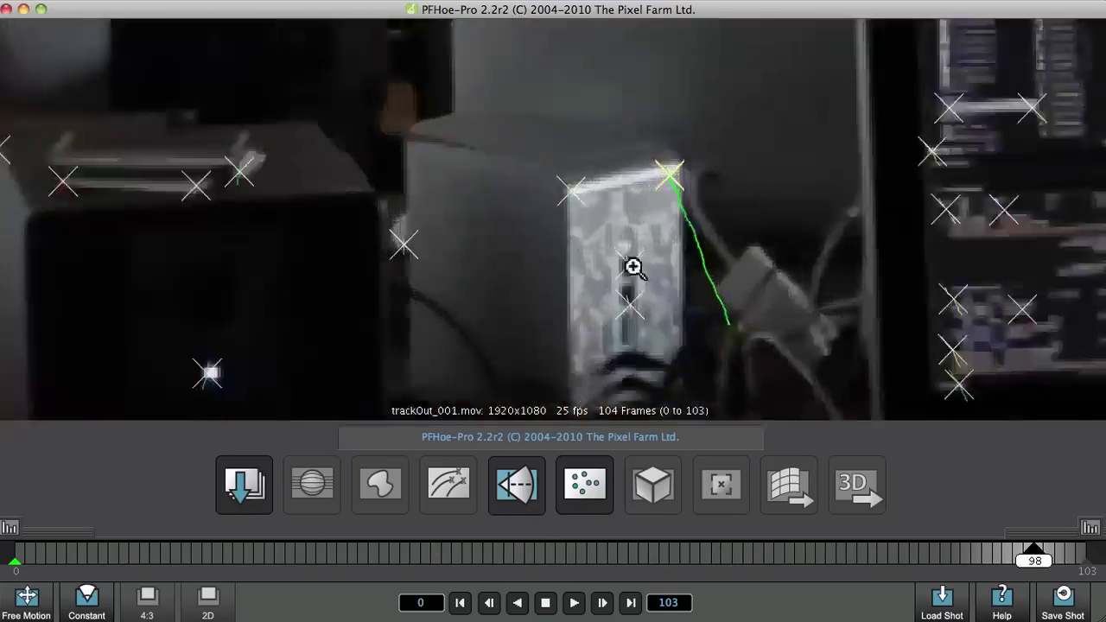
scroll(627, 187, "down", 8)
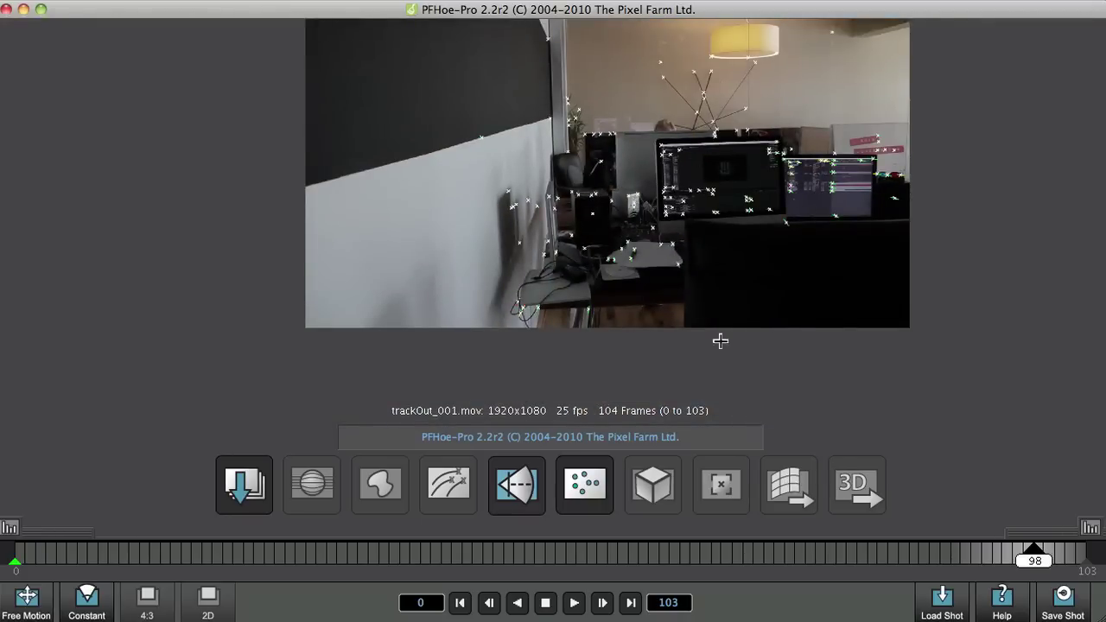
left_click_drag(1034, 554, 847, 553)
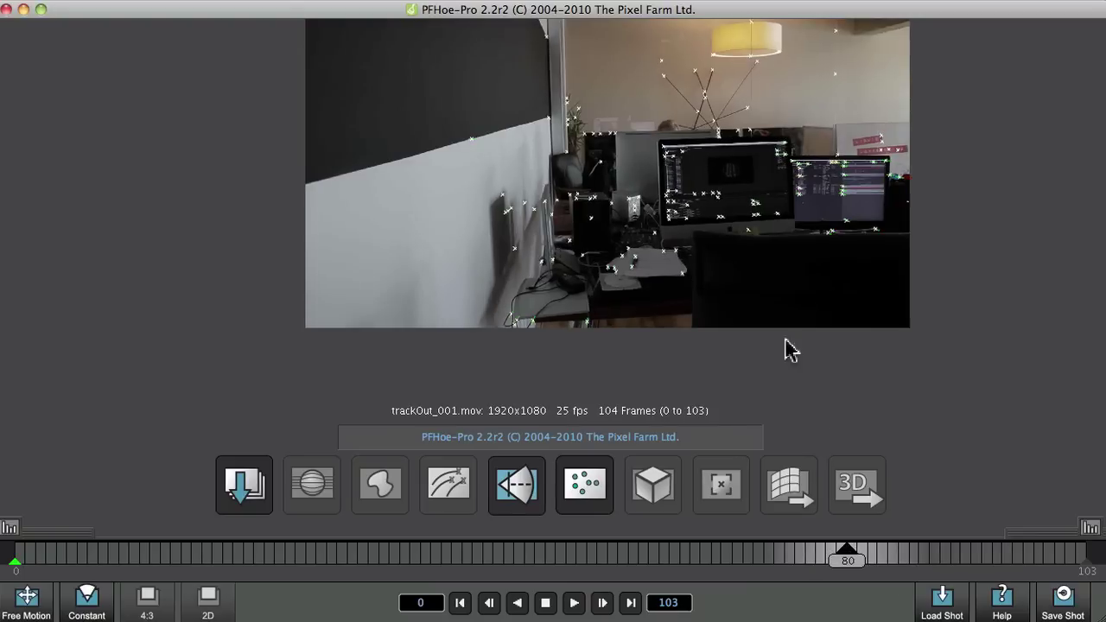